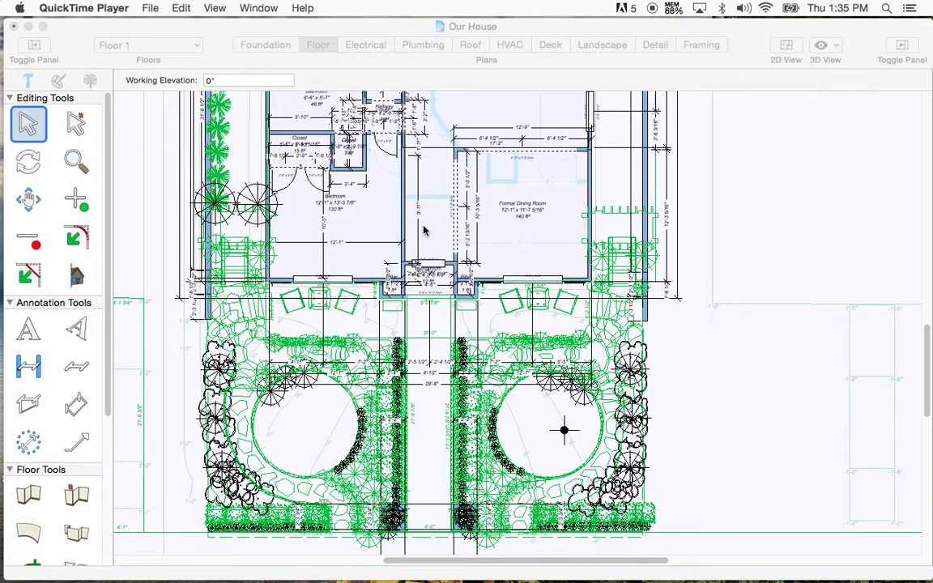
Step: Scroll the Floor 1 plan up past the front yard and living areas to the garage
scroll(422, 231, "up", 4)
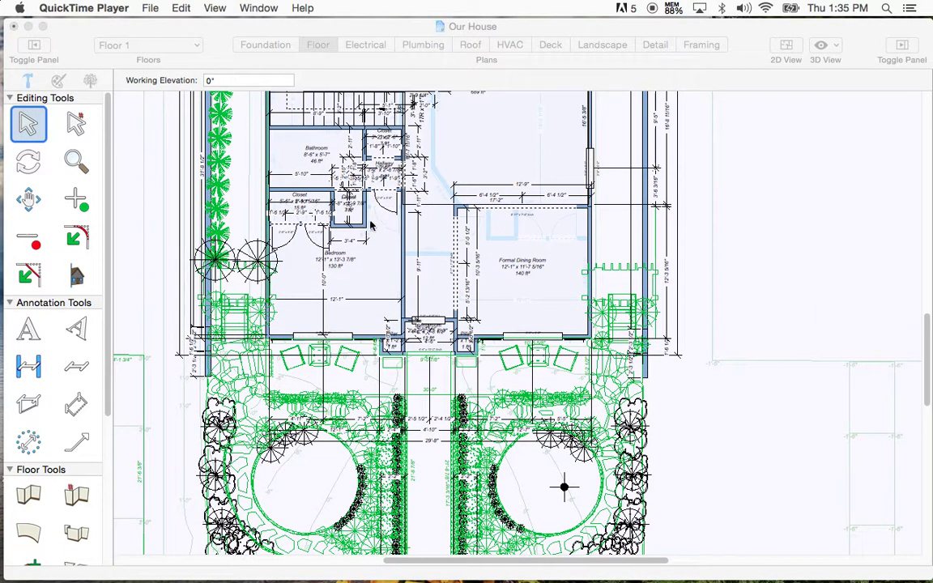
scroll(430, 231, "up", 4)
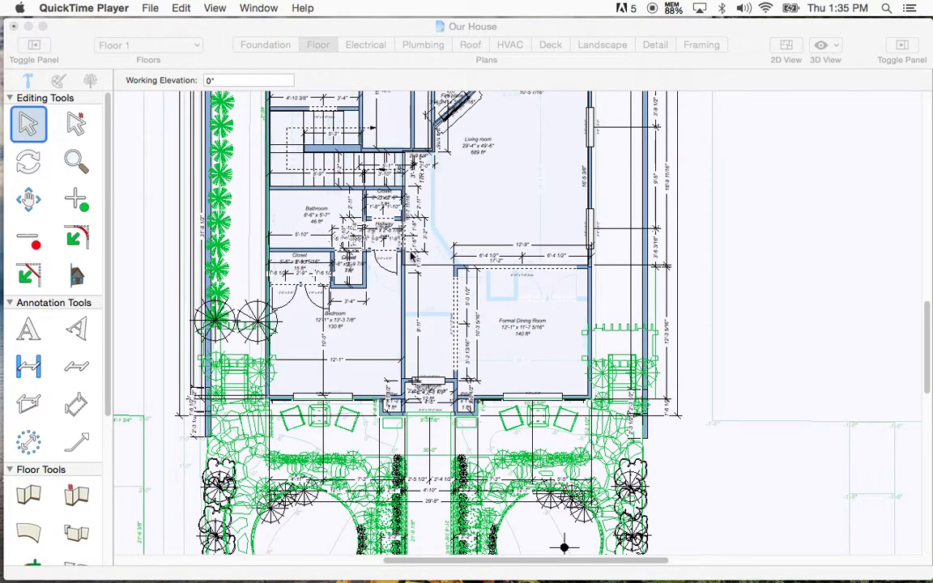
scroll(412, 261, "up", 1)
scroll(411, 261, "up", 10)
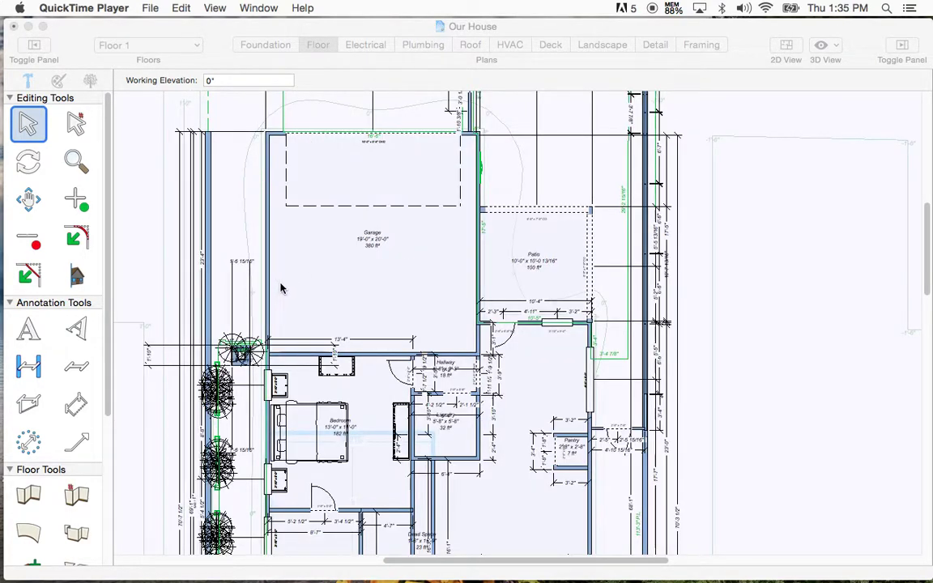
Step: Switch the Our House project to 3D Full View with the eye-level Walkthrough camera
left_click(216, 46)
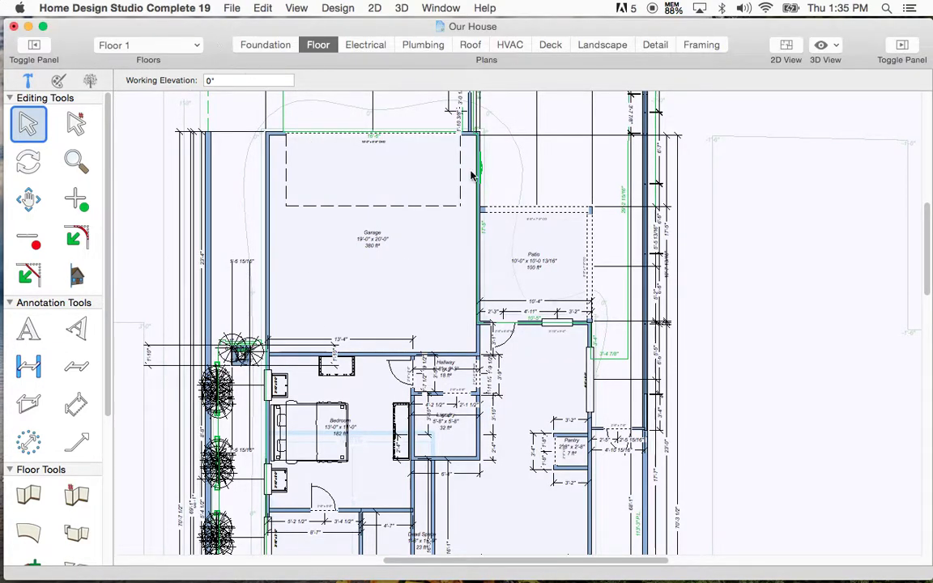
left_click(838, 44)
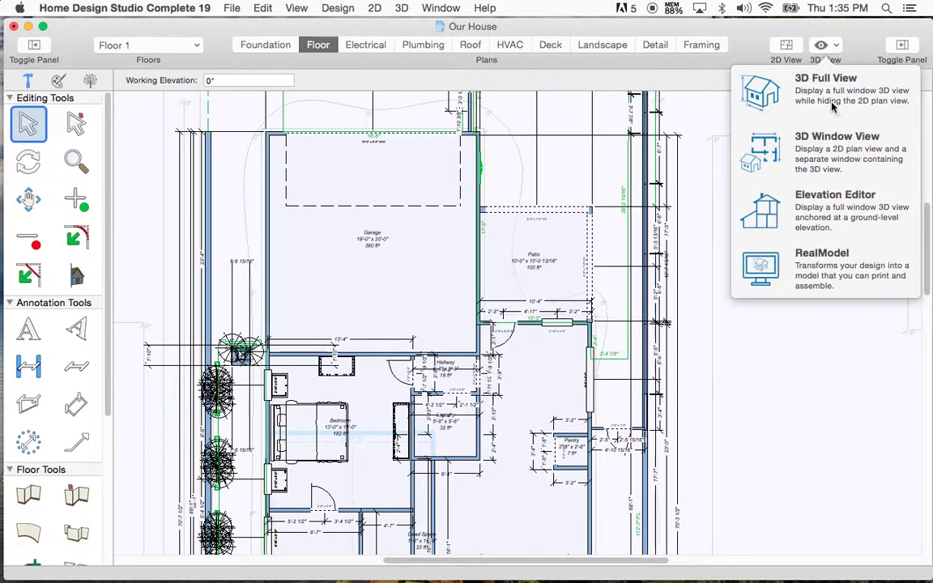
left_click(752, 97)
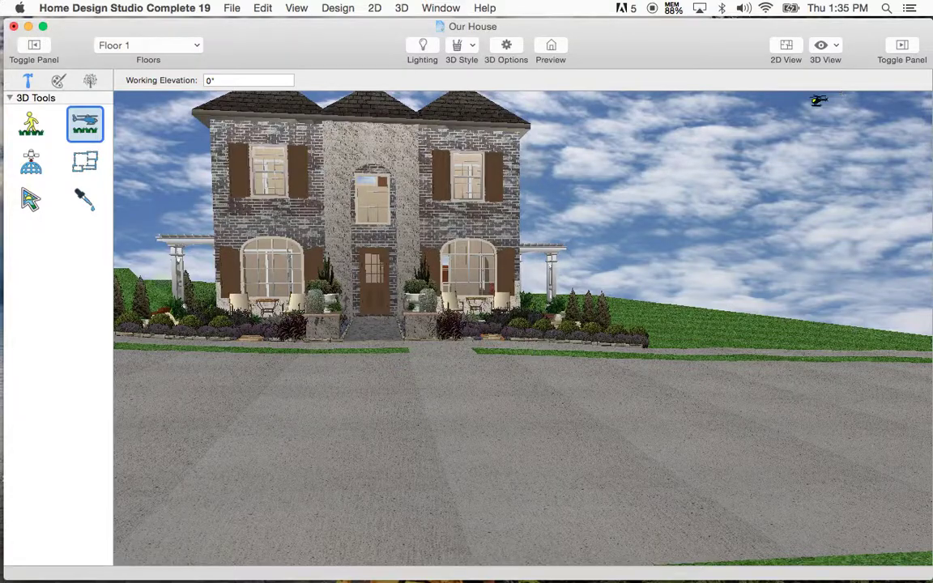
left_click(30, 121)
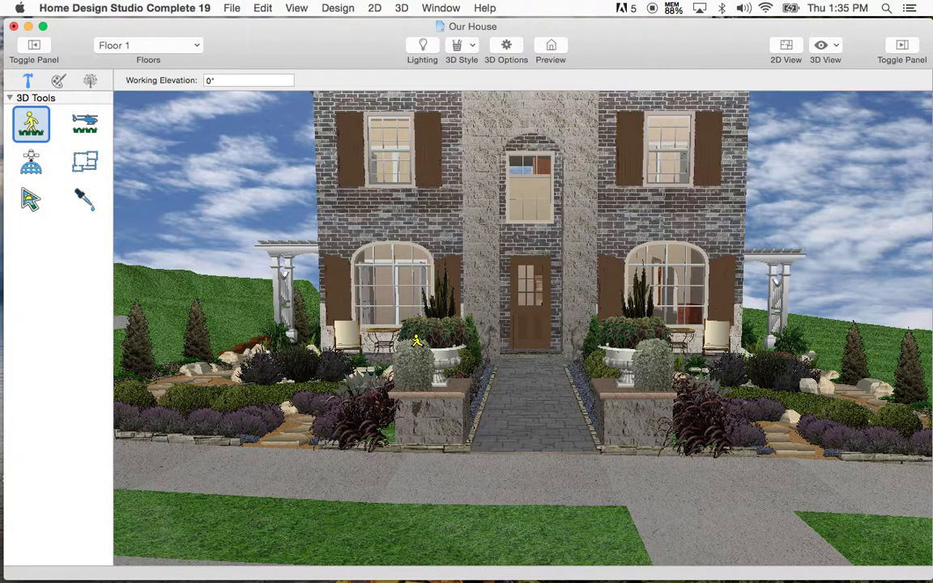
Step: Walk toward the house, look across the right-hand garden, then face the front door and path
left_click_drag(732, 417, 750, 459)
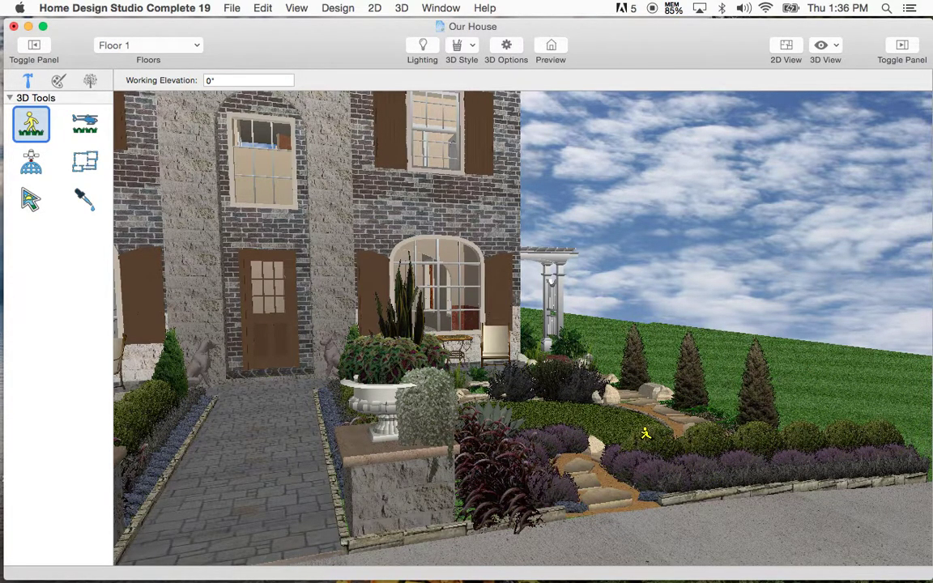
left_click_drag(527, 446, 536, 439)
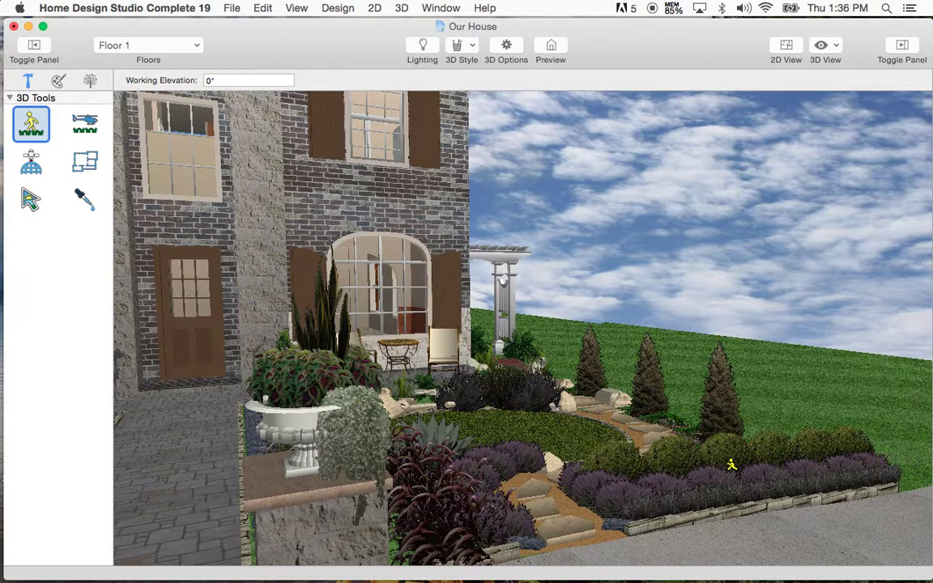
mouse_move(444, 465)
left_mouse_down()
mouse_move(487, 516)
mouse_move(425, 484)
mouse_move(451, 452)
mouse_move(444, 448)
left_mouse_up()
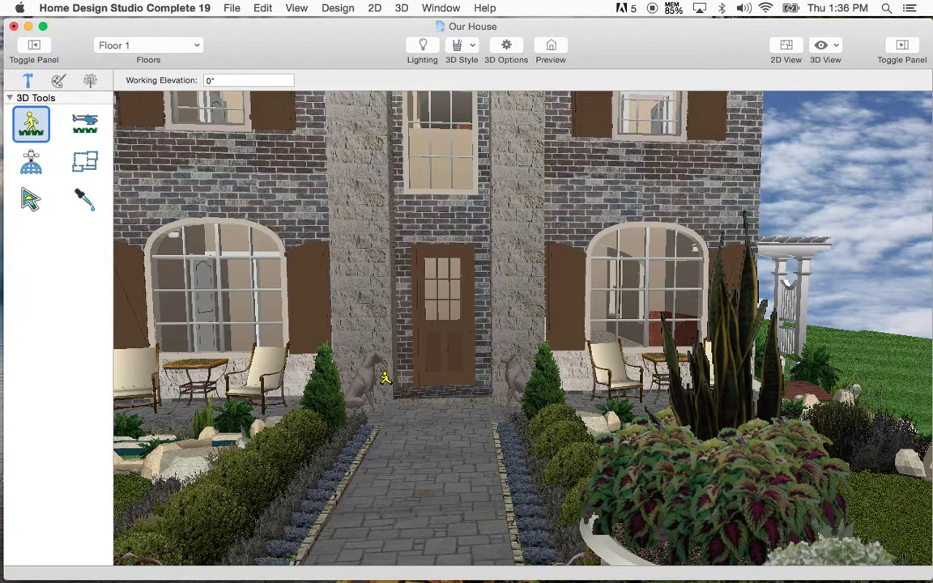
Step: Step back from the facade, cross into the left front garden and approach the pergola
left_click_drag(449, 380, 454, 348)
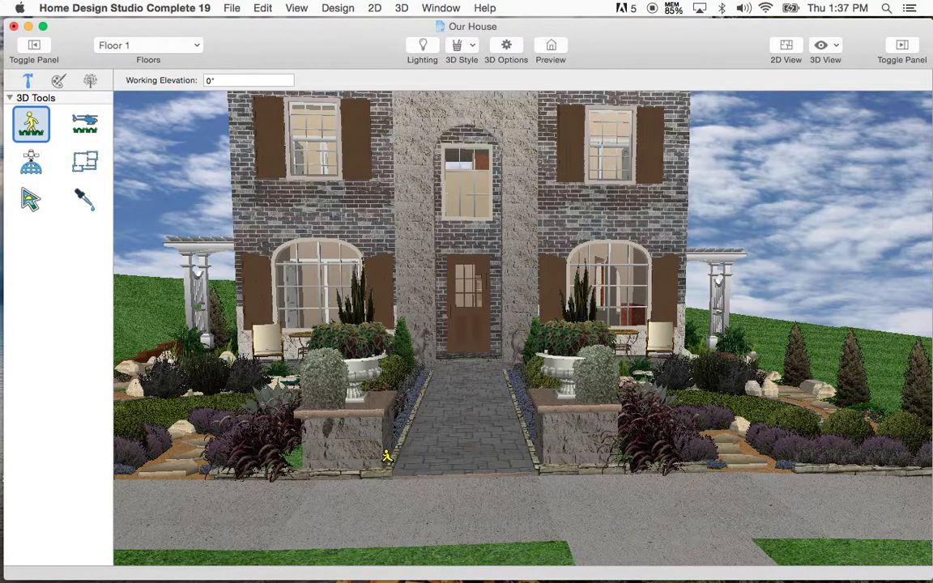
left_click_drag(365, 456, 272, 410)
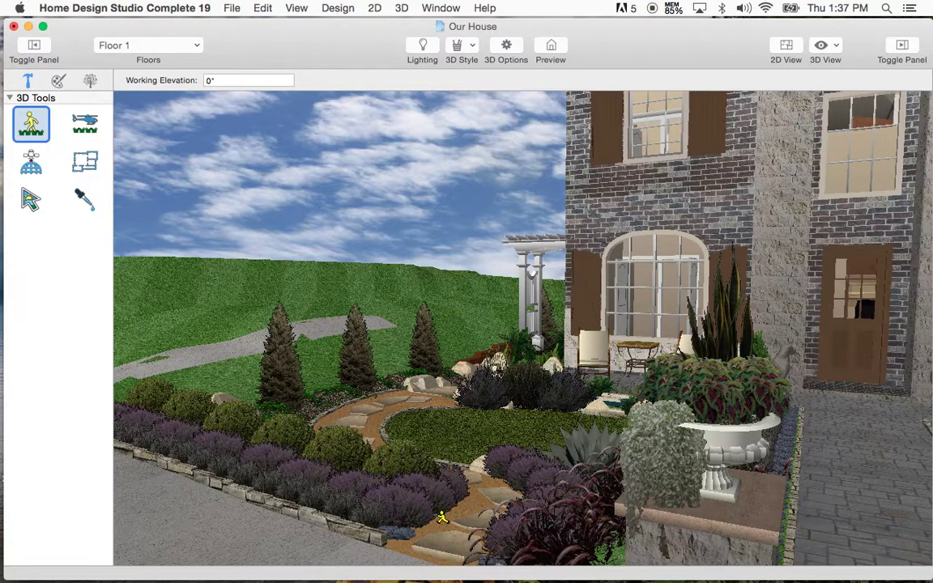
left_click_drag(417, 514, 440, 475)
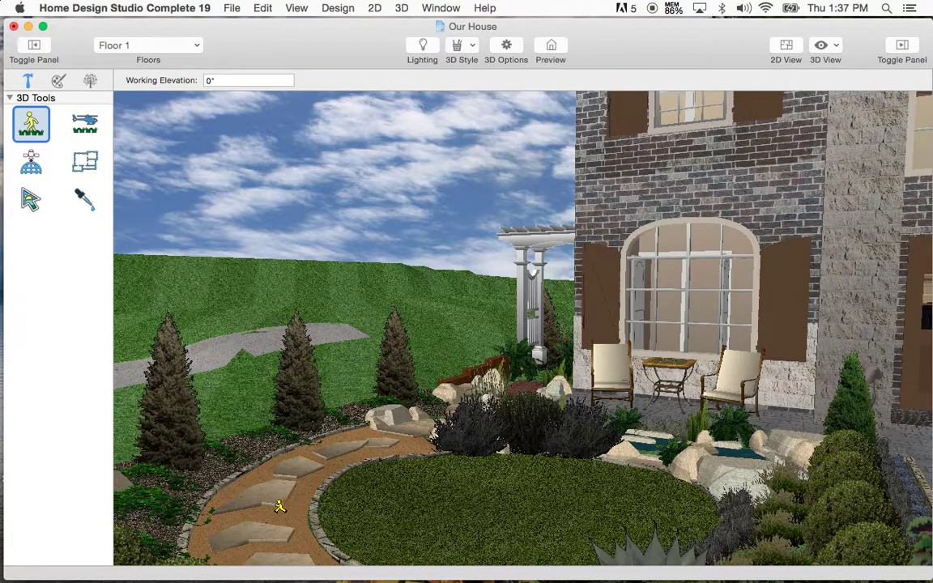
left_click_drag(267, 495, 405, 381)
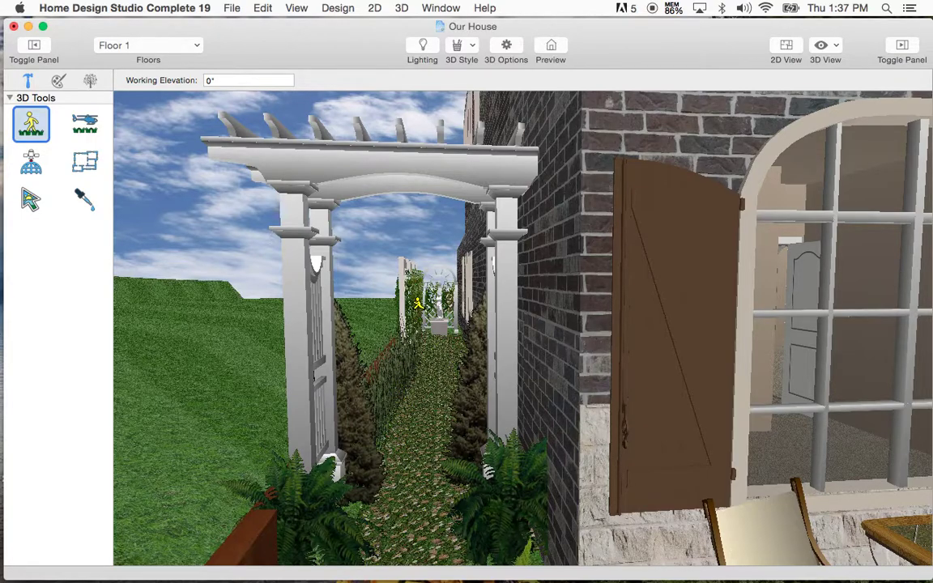
Step: Pass through the pergola and follow the trellis path past the statue, turning along the wall toward the arbor
left_click_drag(414, 401, 393, 380)
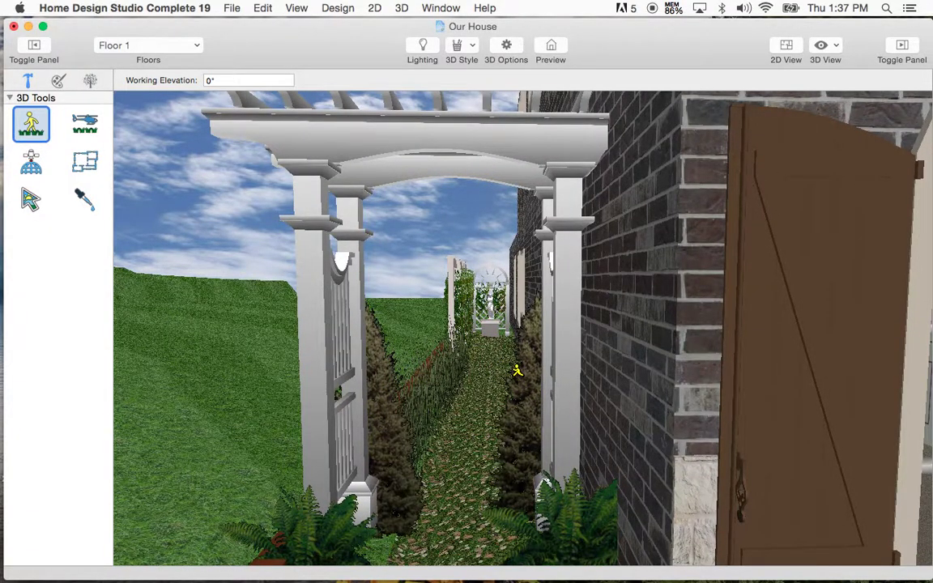
left_click_drag(409, 405, 451, 446)
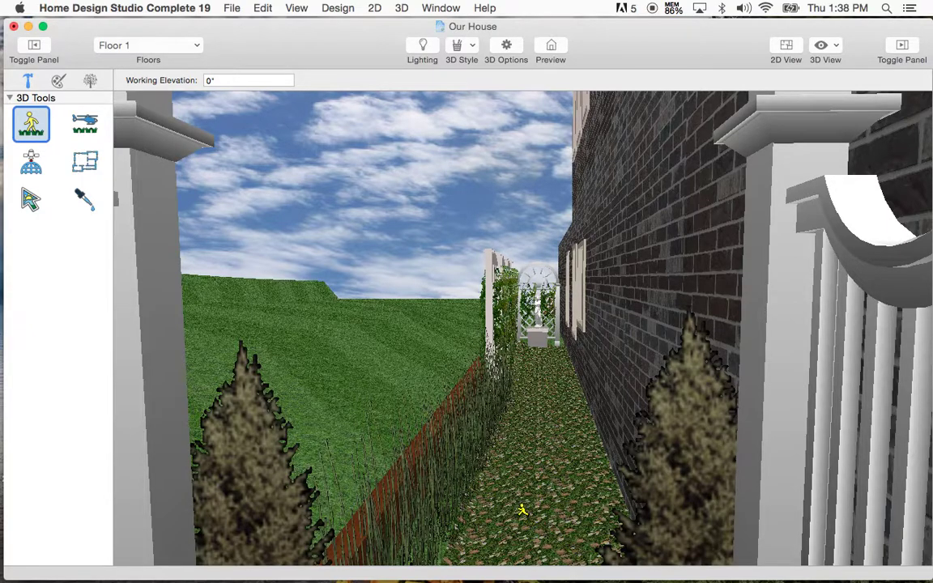
left_click_drag(523, 510, 312, 401)
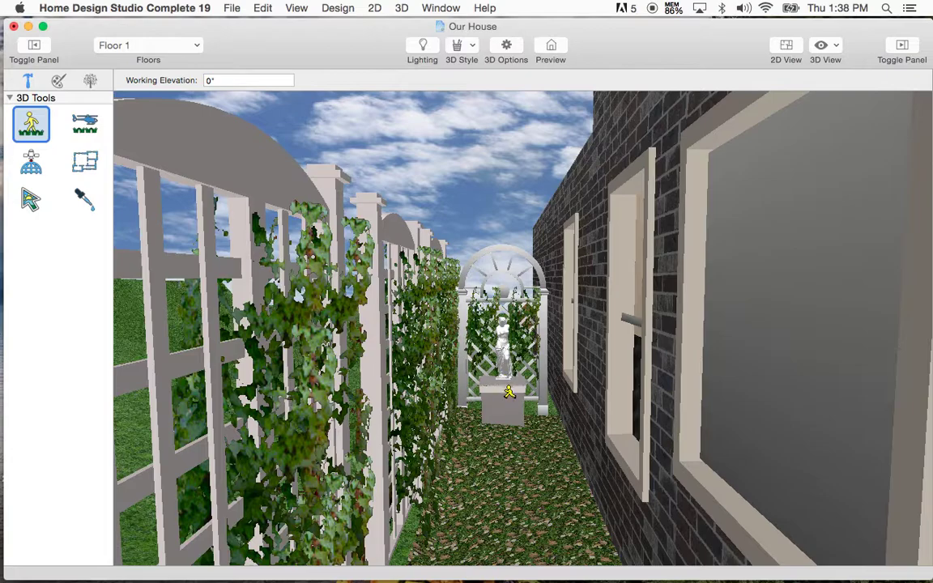
left_click_drag(509, 370, 503, 331)
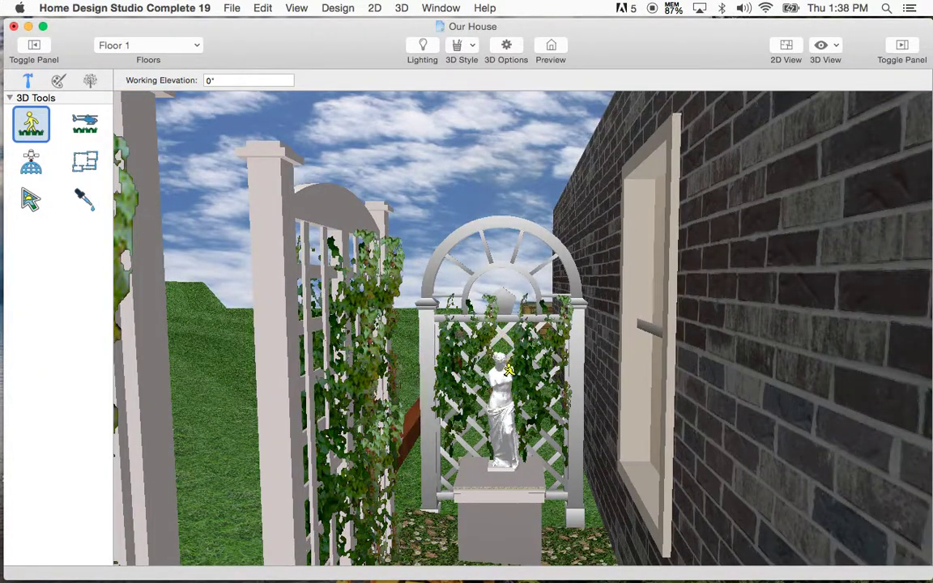
left_click_drag(606, 408, 647, 419)
left_click_drag(930, 458, 792, 326)
Step: Walk through the arbor, back up to see the patio chairs and pond, then reveal the garden beds
left_click_drag(640, 429, 440, 394)
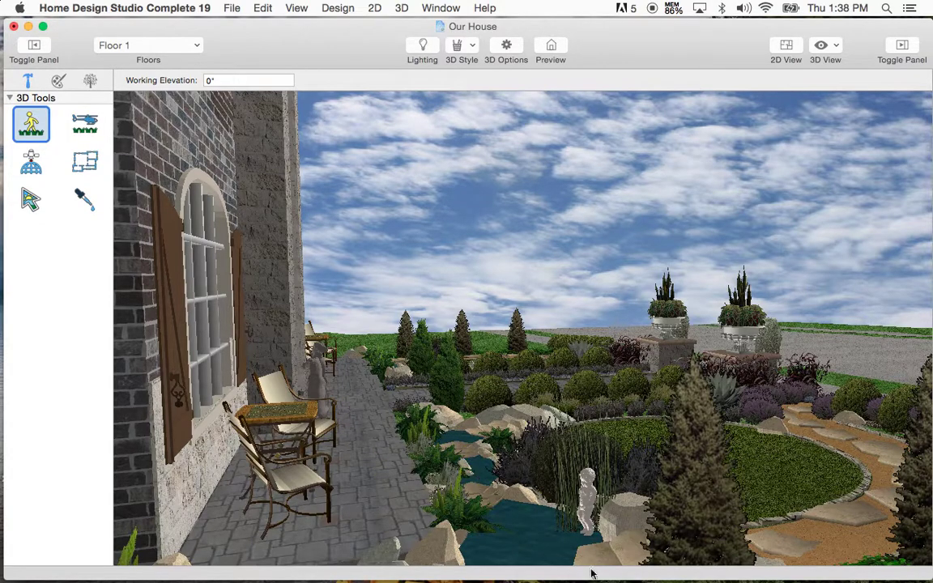
mouse_move(538, 492)
left_mouse_down()
mouse_move(516, 481)
mouse_move(540, 477)
left_mouse_up()
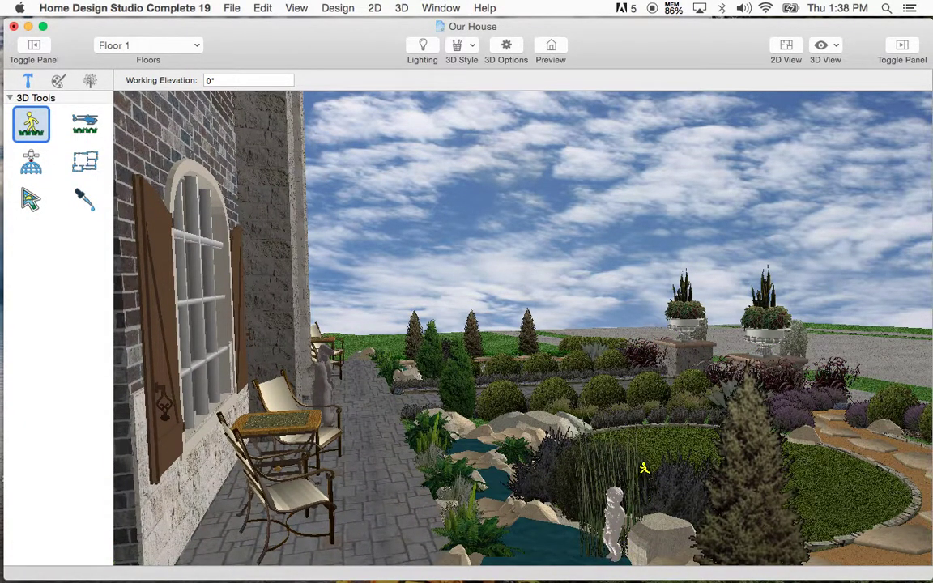
left_click_drag(530, 513, 606, 512)
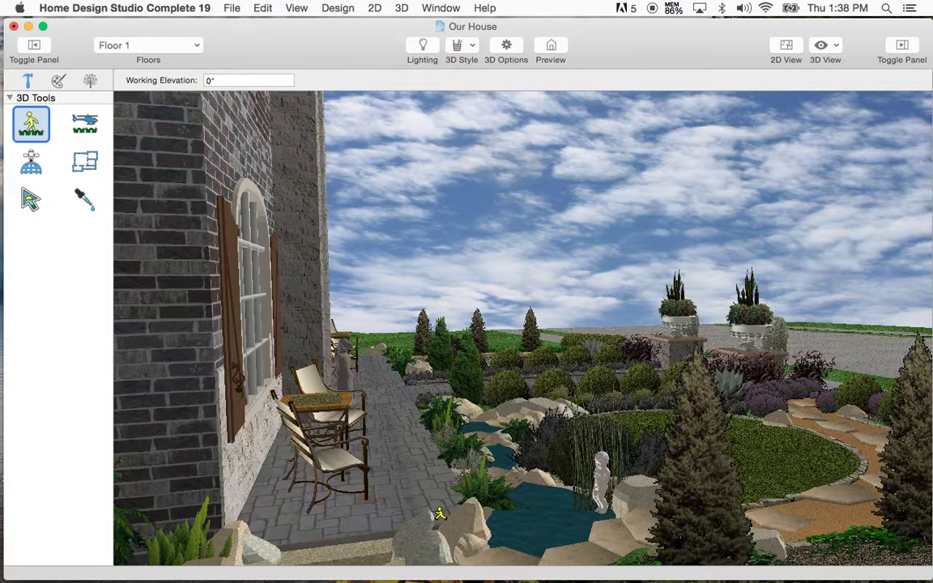
left_click_drag(436, 503, 230, 365)
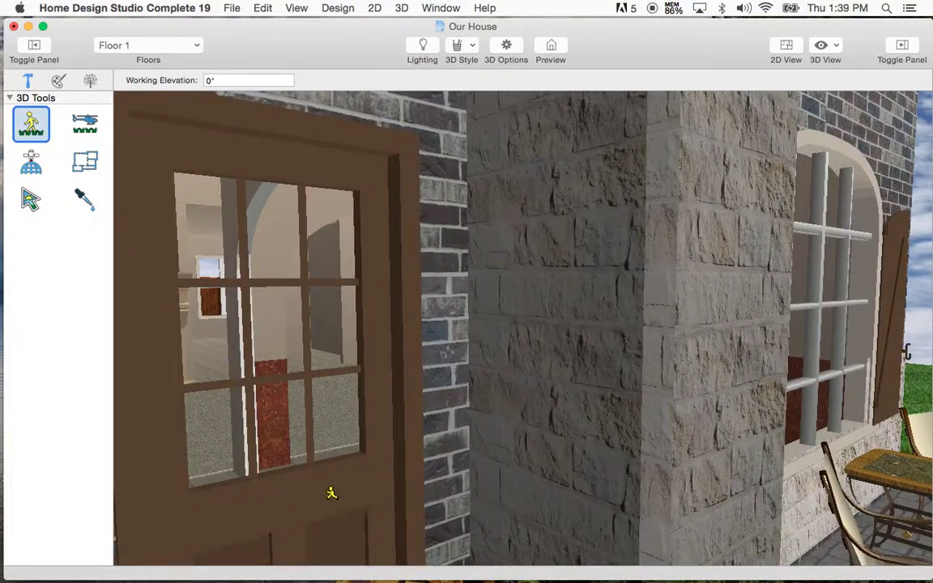
Step: Walk through the front door and turn left to approach the stone fireplace and staircase
left_click_drag(301, 431, 127, 303)
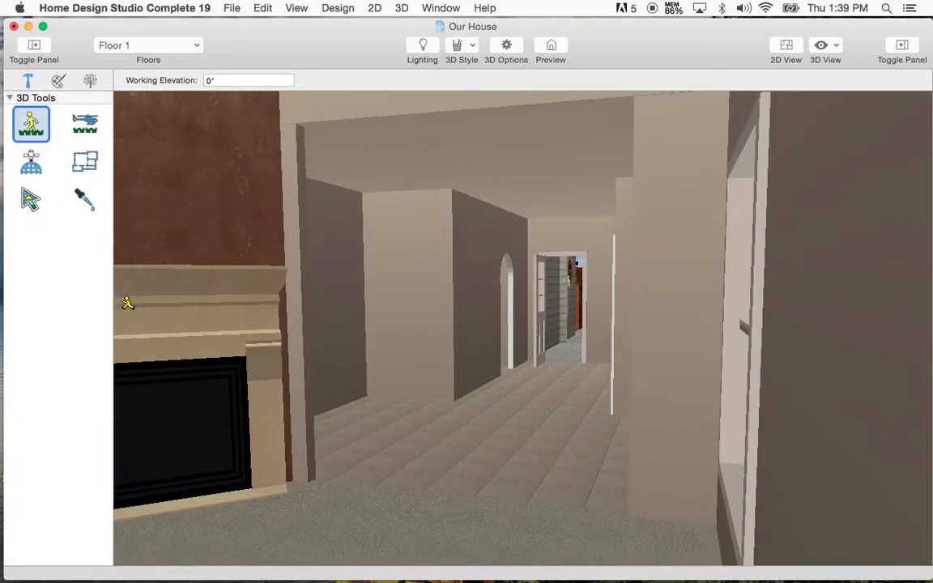
left_click_drag(218, 300, 106, 349)
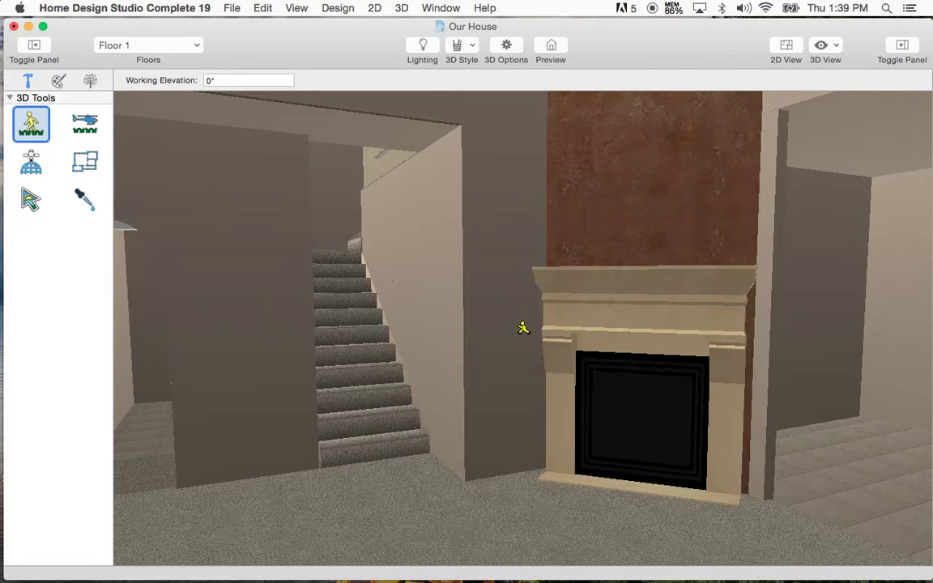
left_click_drag(546, 303, 546, 305)
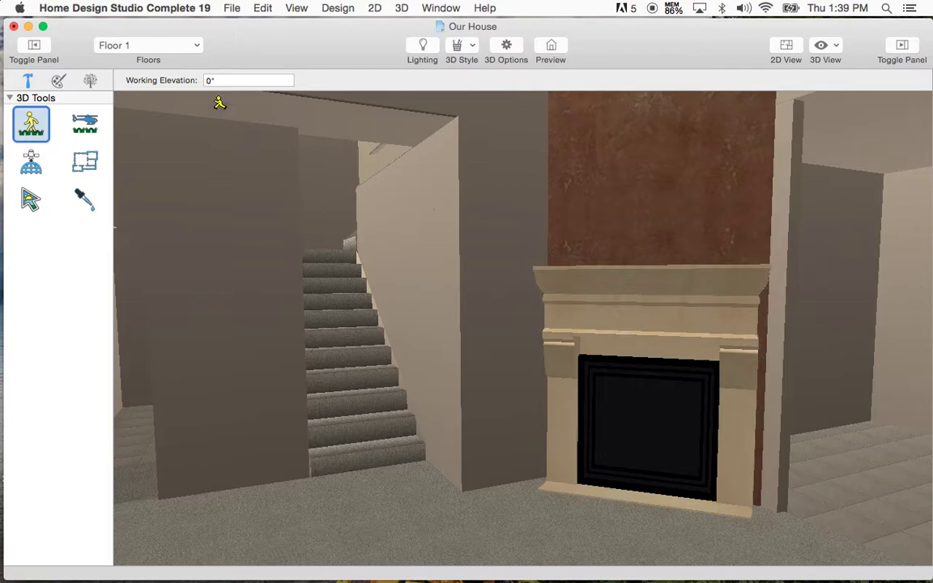
Step: Switch to Aerial View, tilt down over the front lawn, and pull back to show the street
left_click(86, 124)
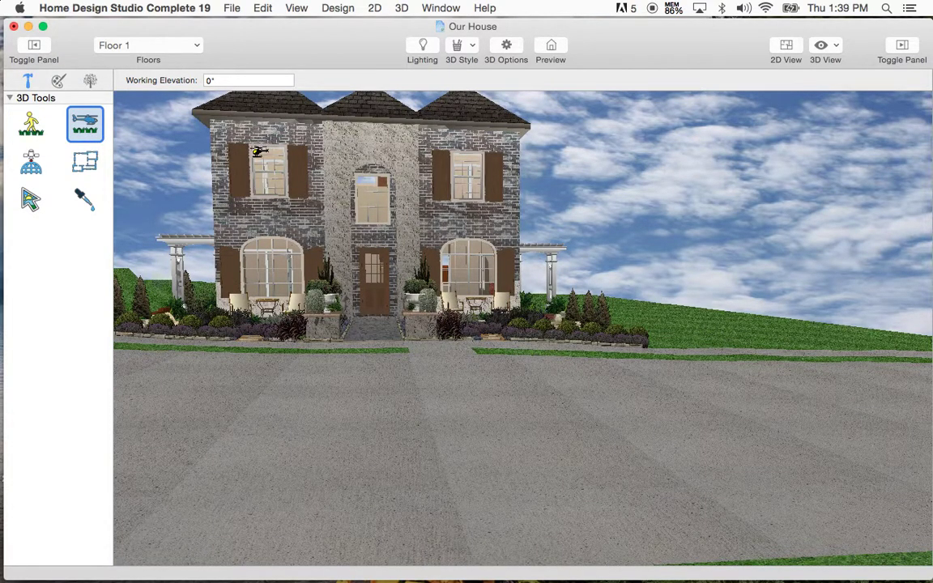
left_click_drag(256, 152, 264, 238)
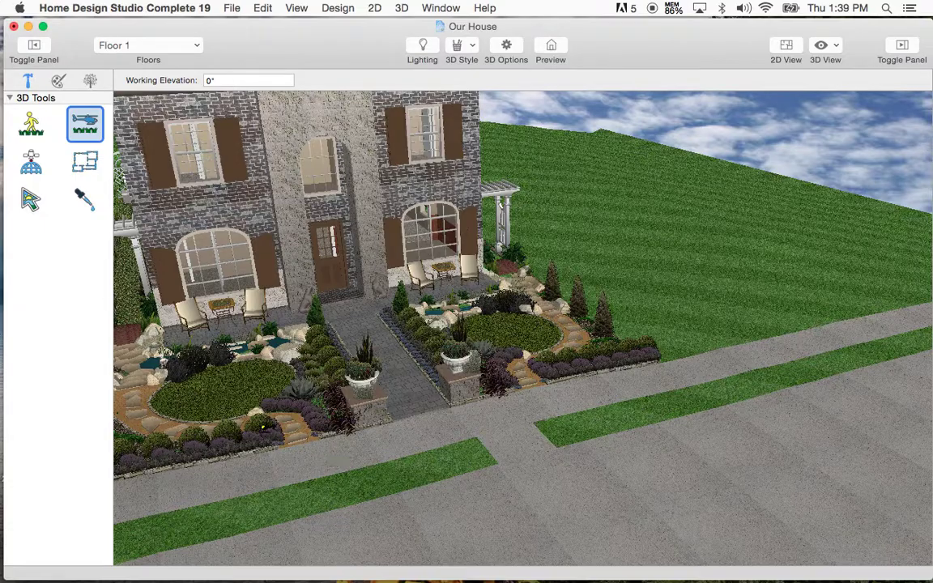
left_click_drag(364, 327, 296, 313)
left_click_drag(327, 348, 377, 475)
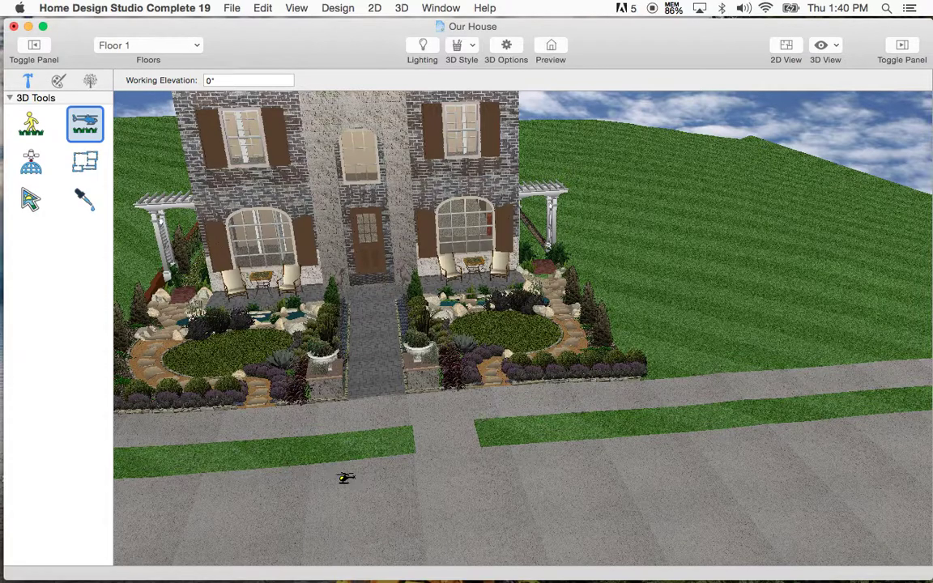
Step: Orbit from a corner view to the side of the house, then drop low facing the front lawn
left_click_drag(312, 418, 473, 422)
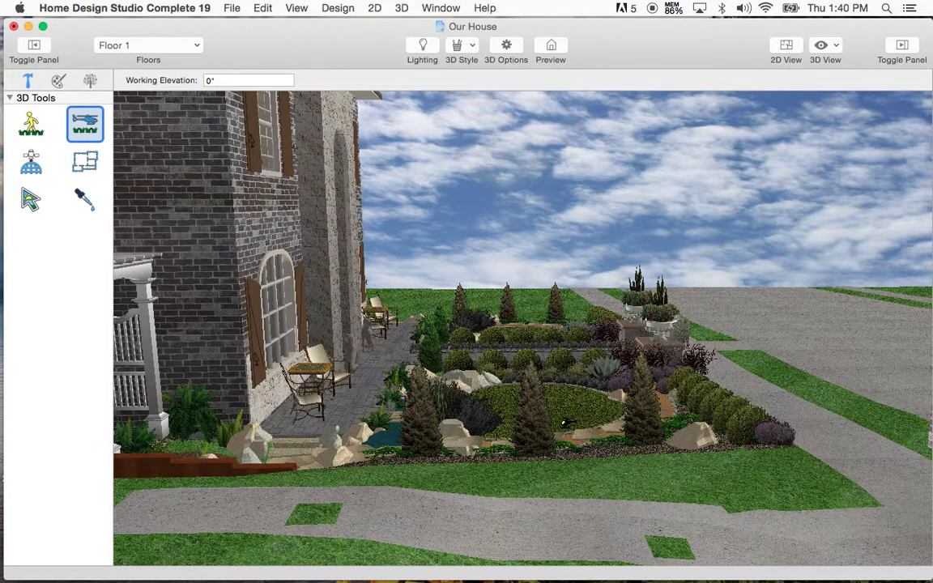
left_click_drag(565, 422, 235, 381)
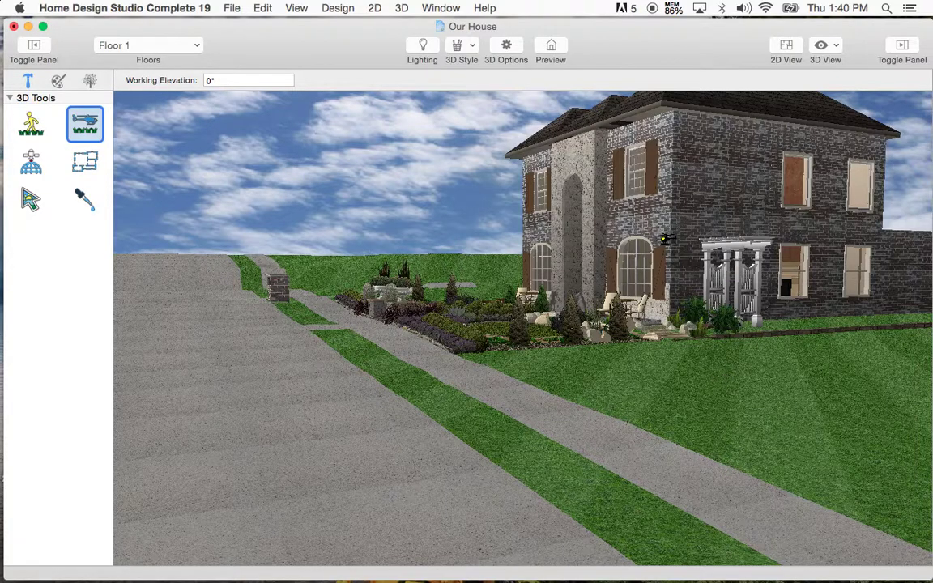
left_click_drag(672, 246, 695, 279)
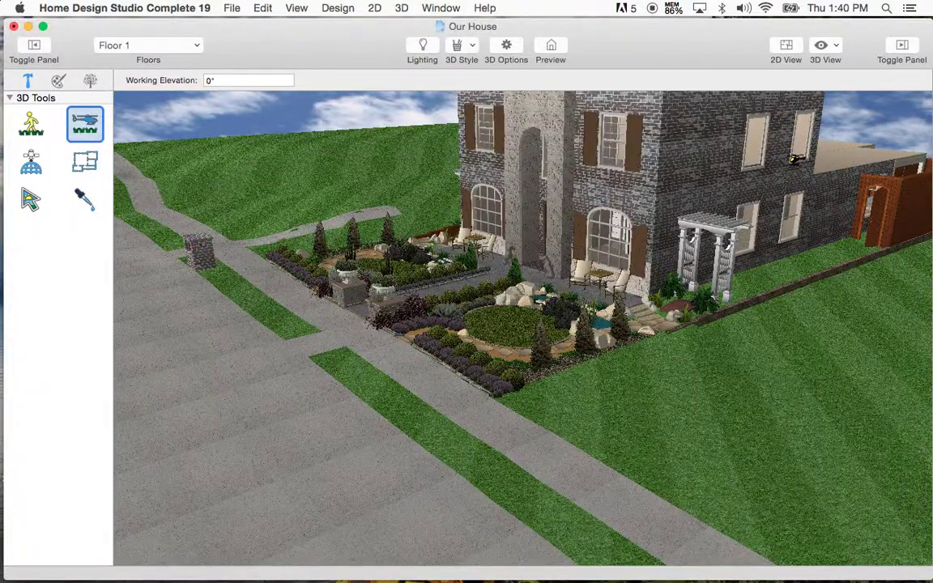
mouse_move(800, 162)
left_mouse_down()
mouse_move(802, 139)
mouse_move(843, 165)
mouse_move(798, 158)
mouse_move(789, 166)
left_mouse_up()
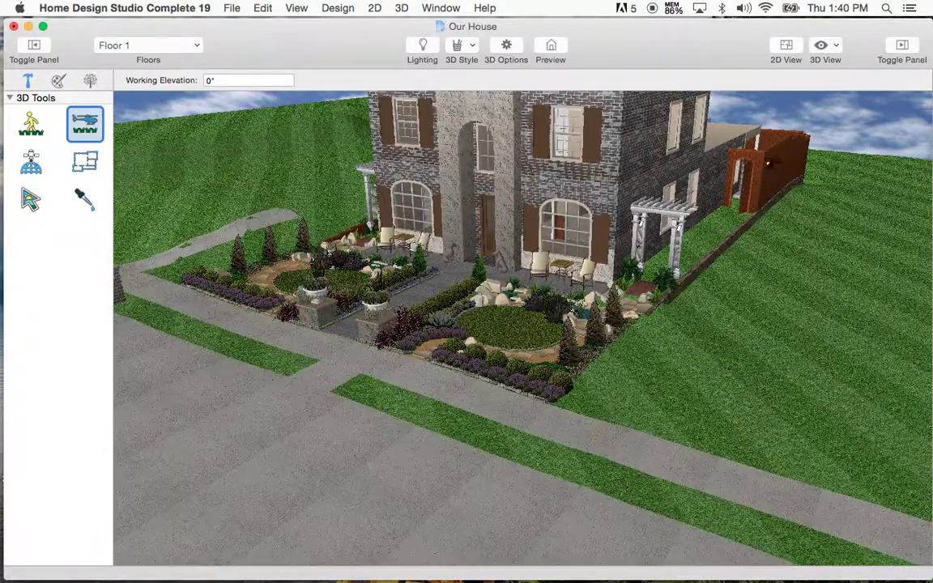